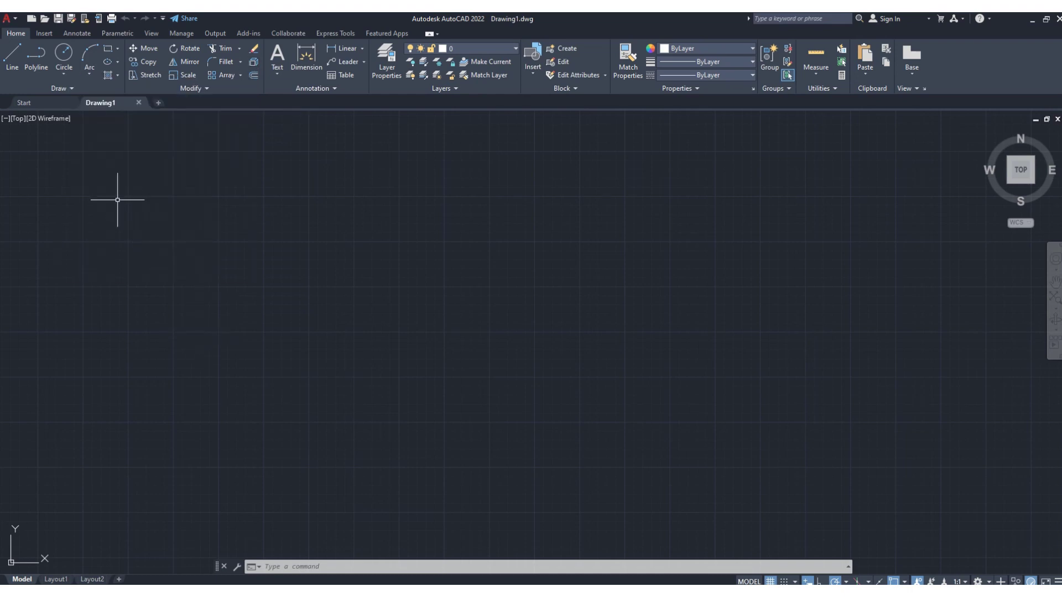
Step: Draw a wide rectangle from an upper-left corner to a lower-right corner in the left half
left_click(109, 49)
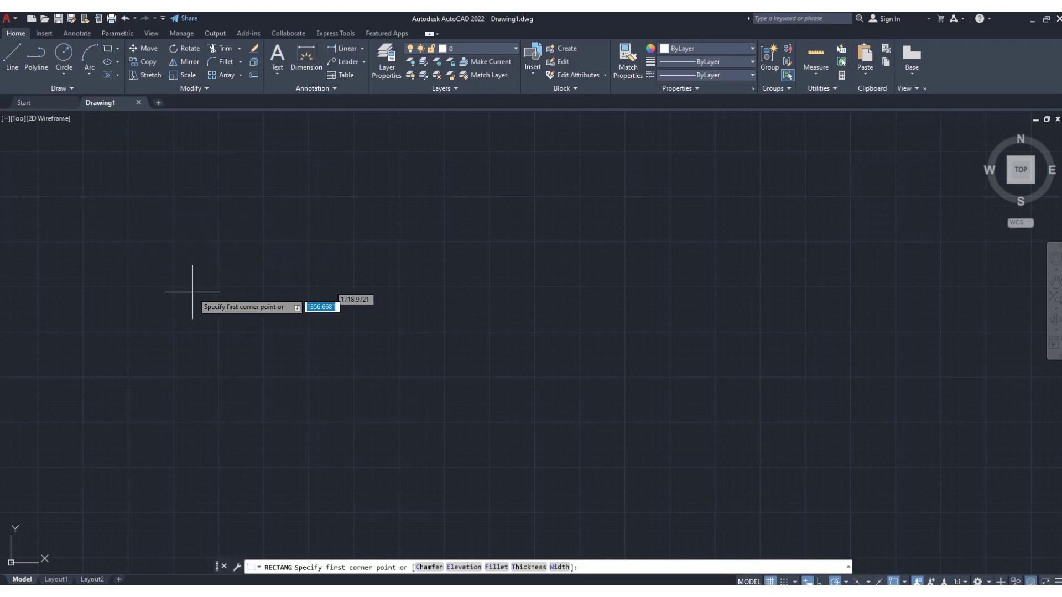
left_click(151, 221)
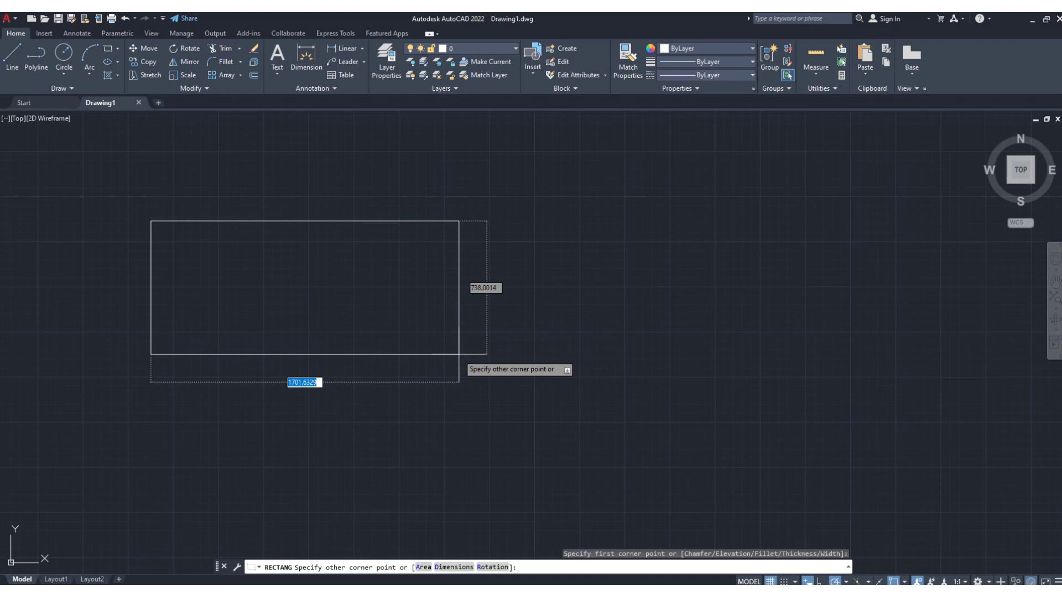
left_click(462, 355)
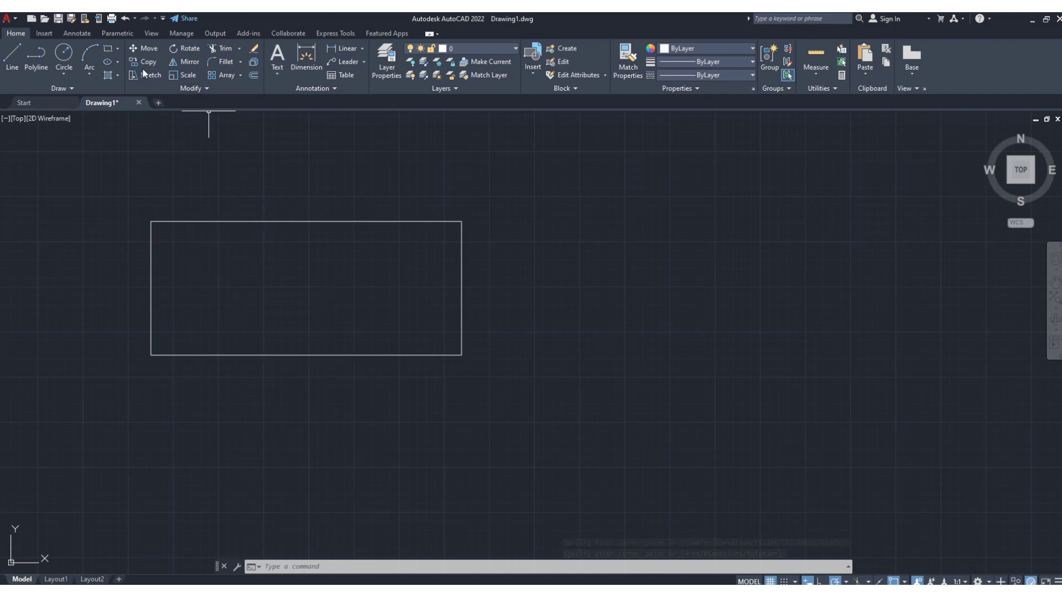
Step: Draw a closed seven-sided jagged polyline with an inward notch, then select it
left_click(26, 64)
left_click(619, 286)
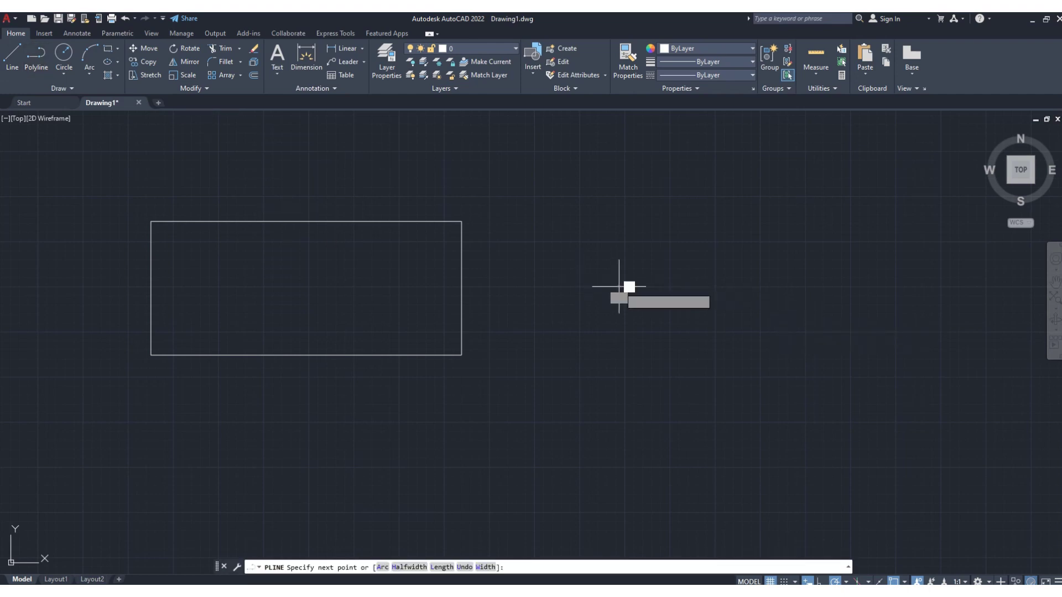
left_click(685, 185)
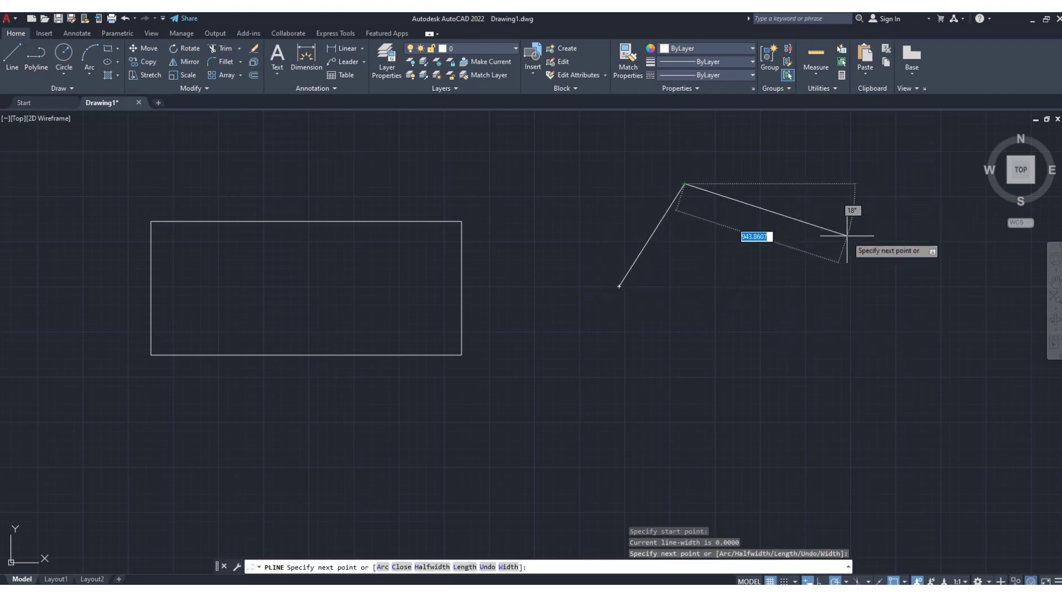
left_click(842, 237)
left_click(880, 190)
left_click(910, 326)
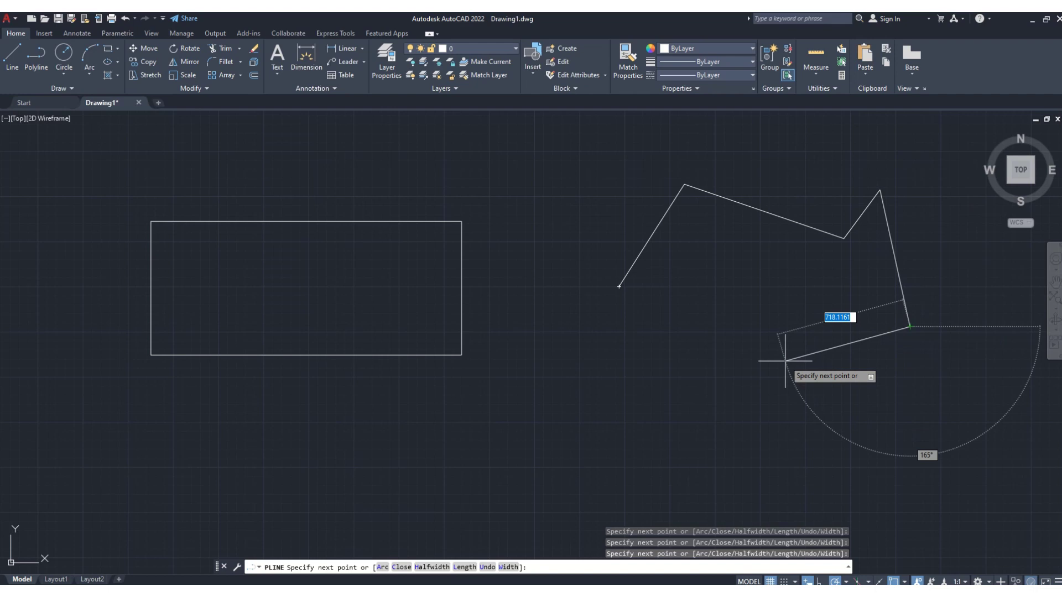
left_click(785, 361)
left_click(726, 291)
left_click(620, 376)
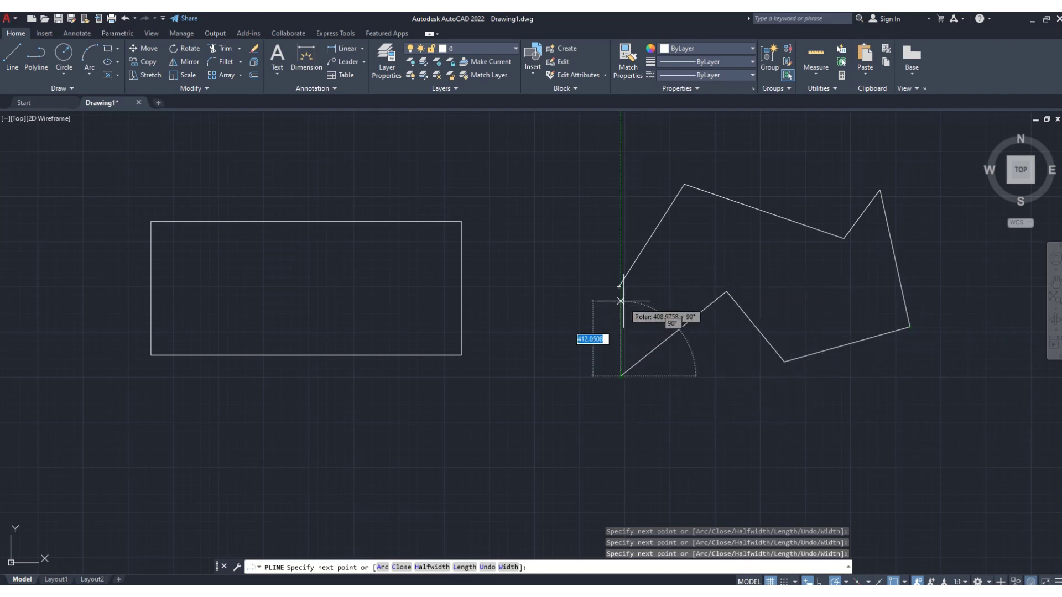
right_click(622, 289)
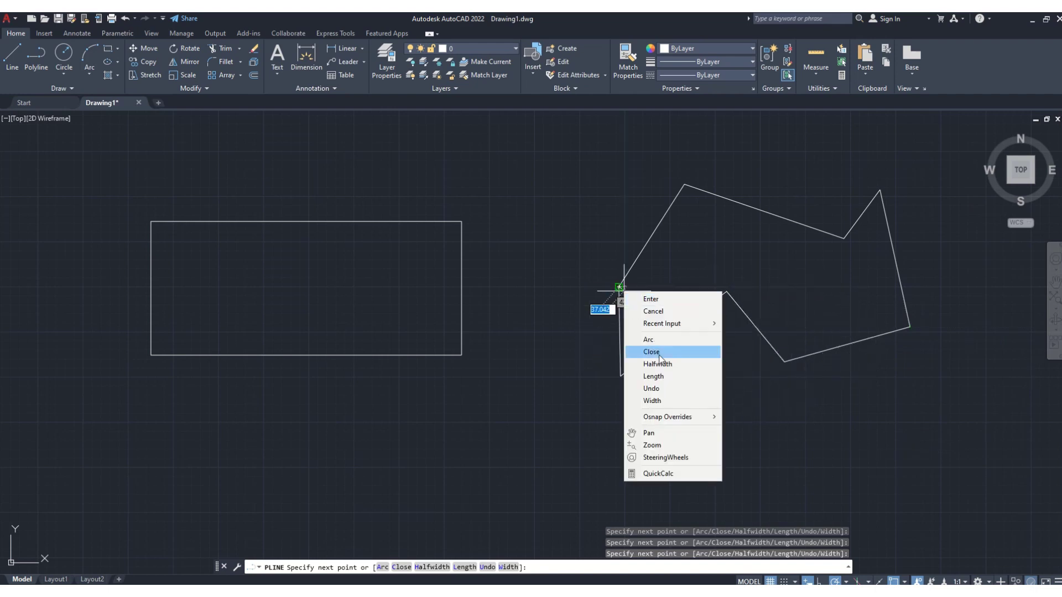
left_click(656, 299)
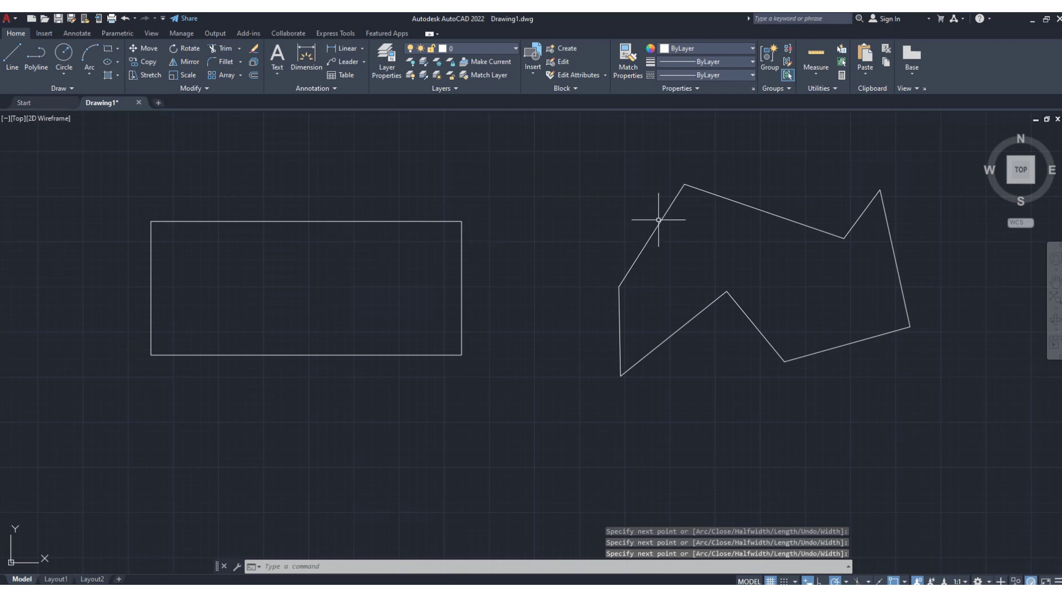
left_click(699, 312)
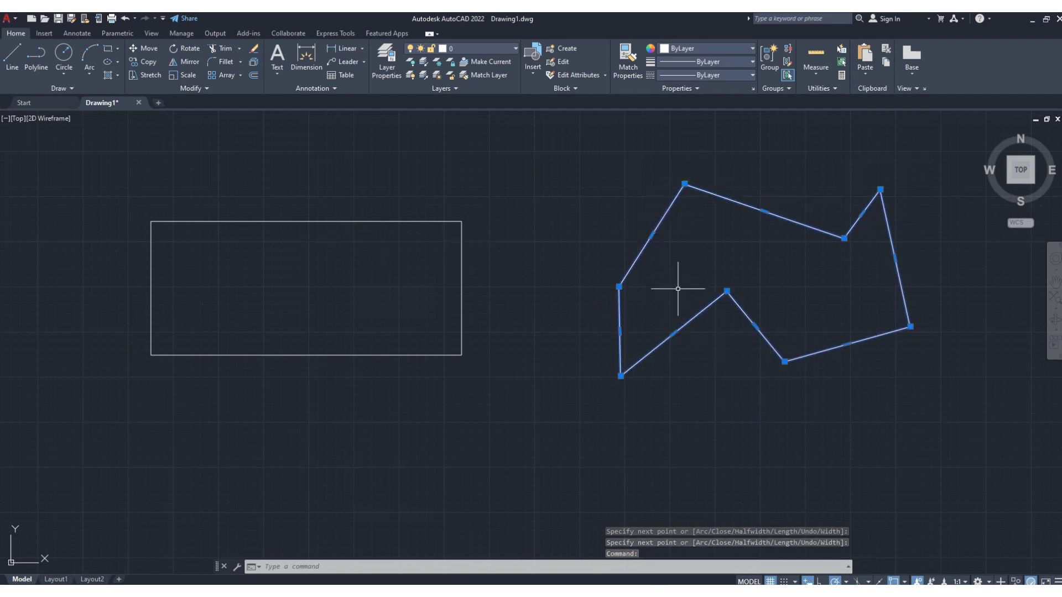
Step: Confirm the jagged shape and the rectangle are each single polylines before starting Explode
key("Escape")
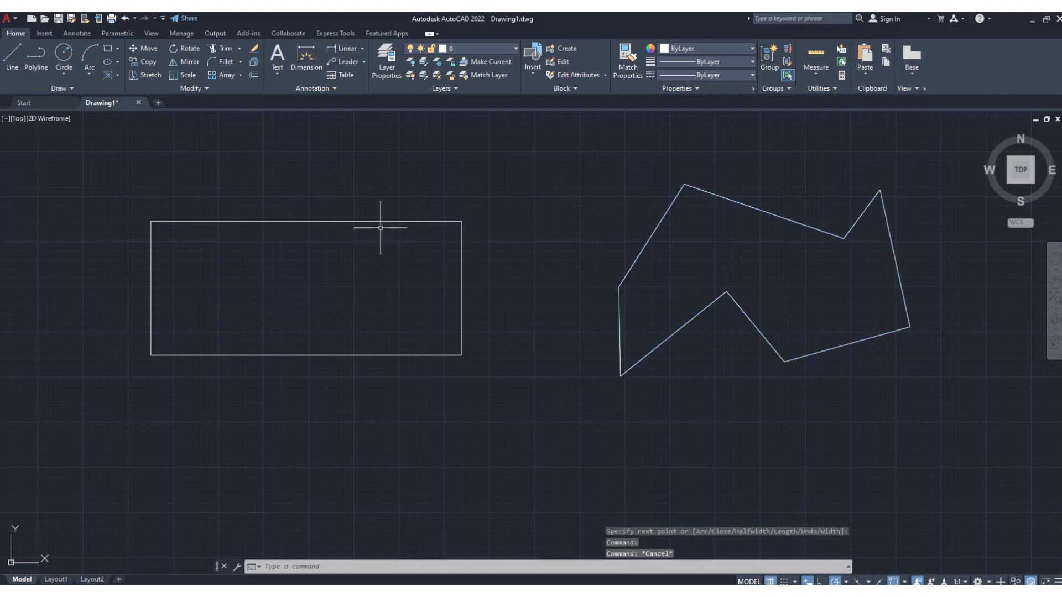
left_click(381, 222)
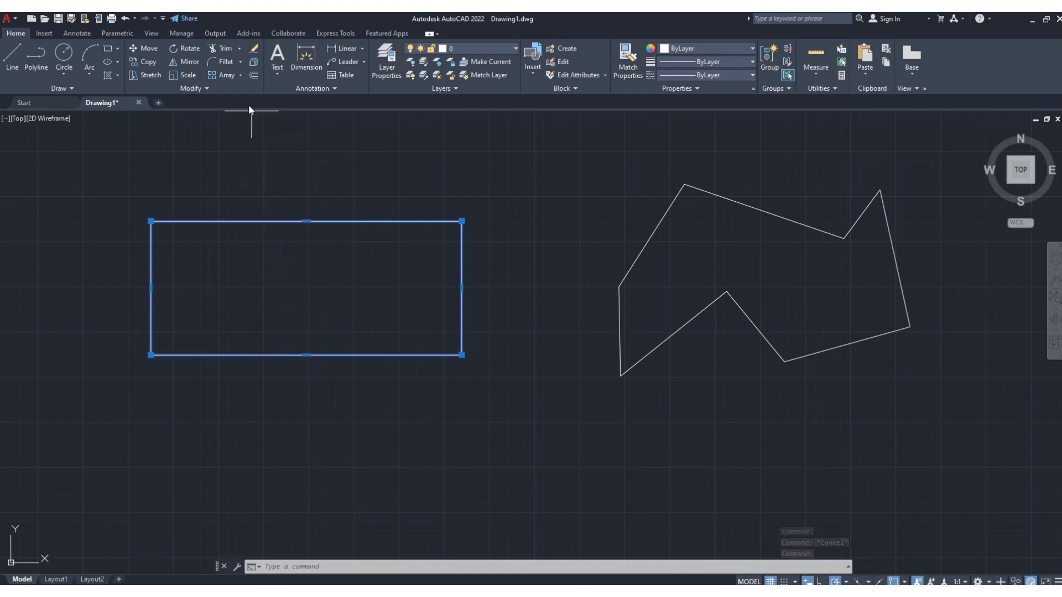
key("Escape")
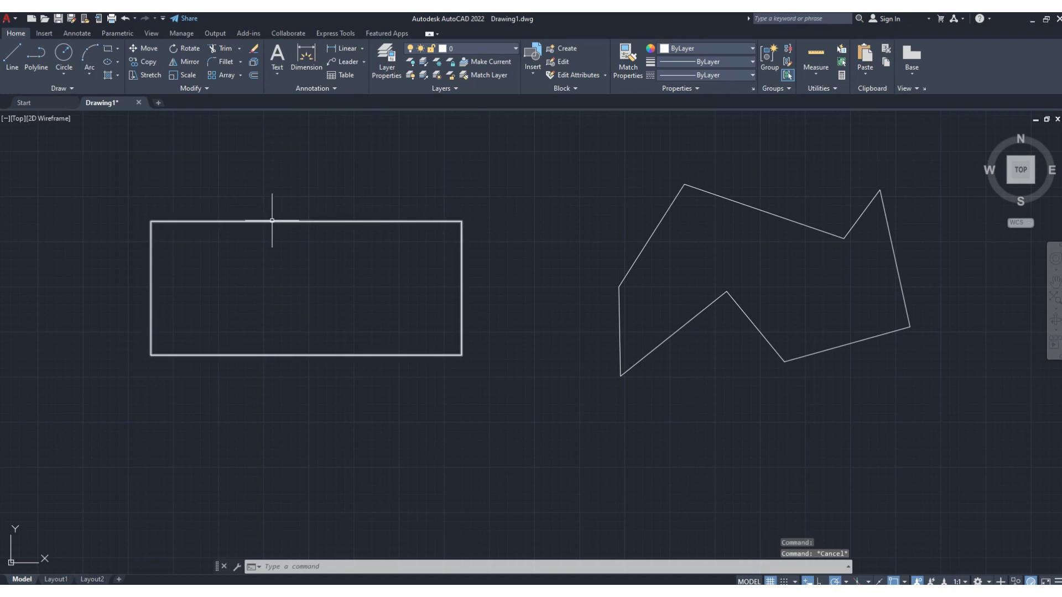
mouse_move(272, 220)
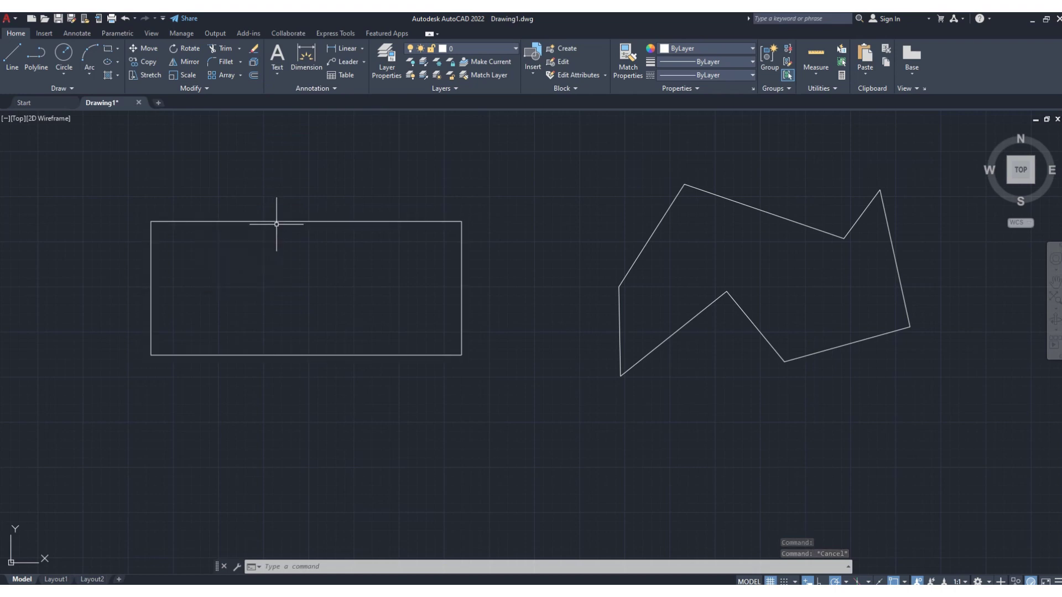
left_click(280, 220)
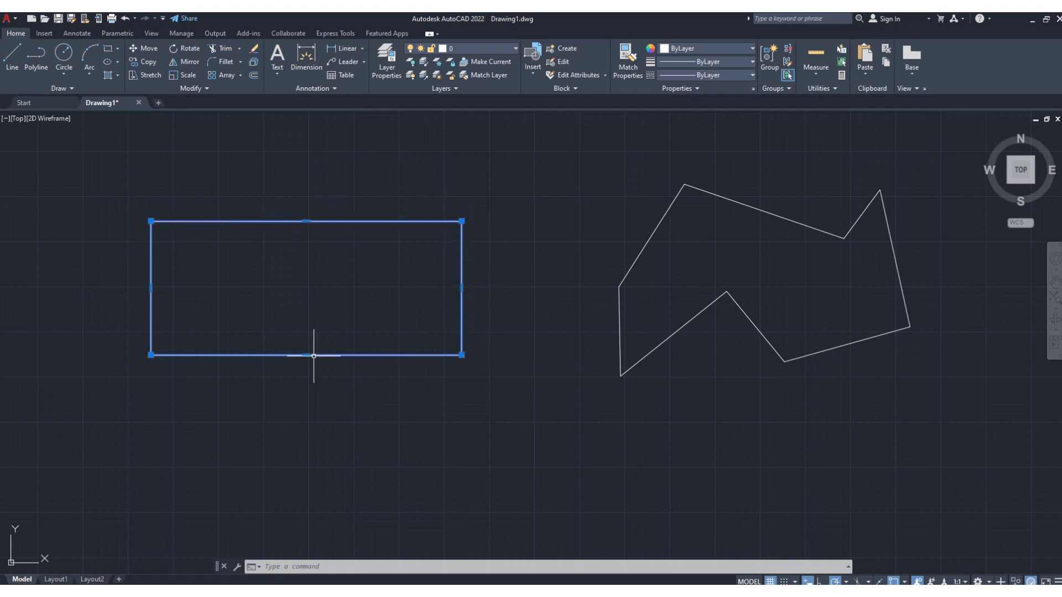
key("Escape")
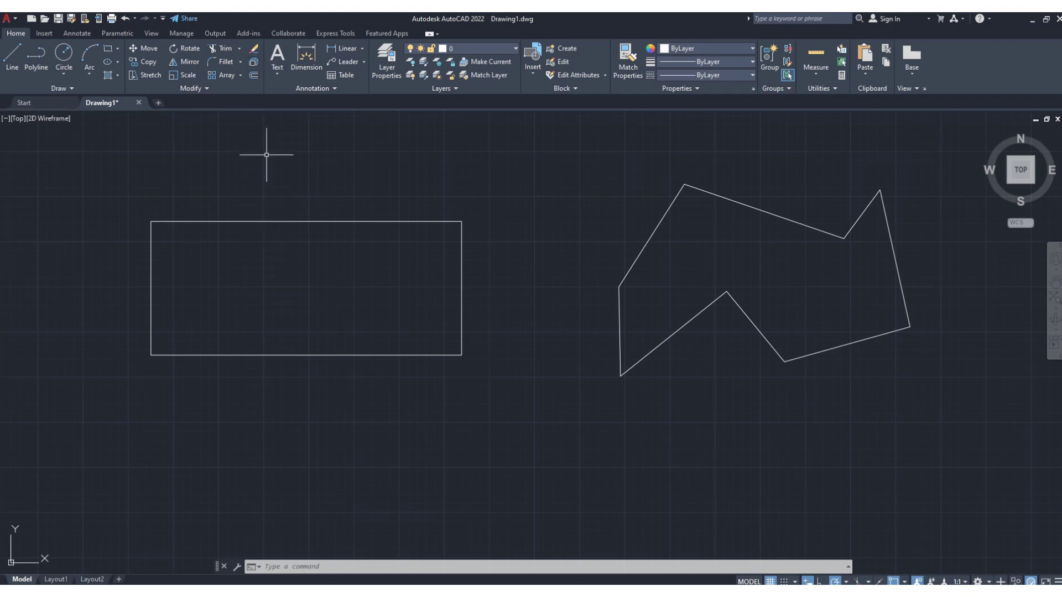
left_click(254, 62)
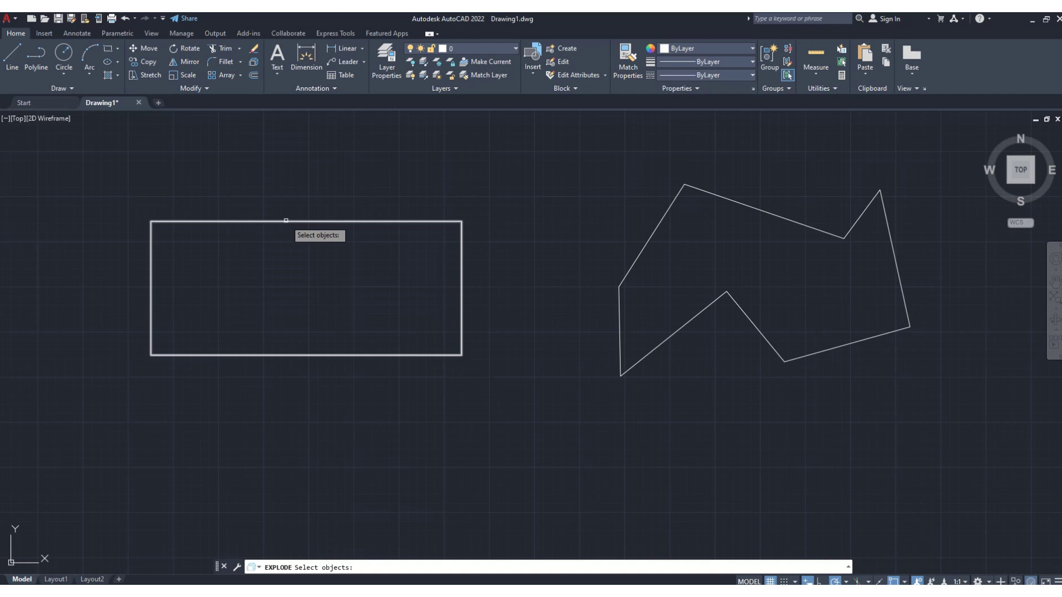
Step: Explode the rectangle and confirm its top line now selects on its own
left_click(286, 220)
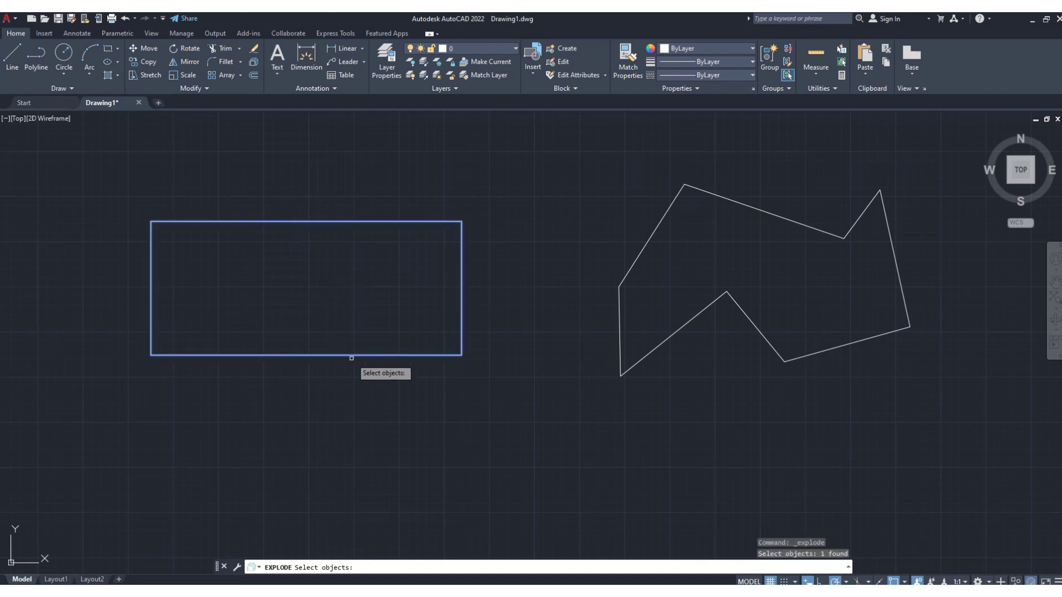
key("Return")
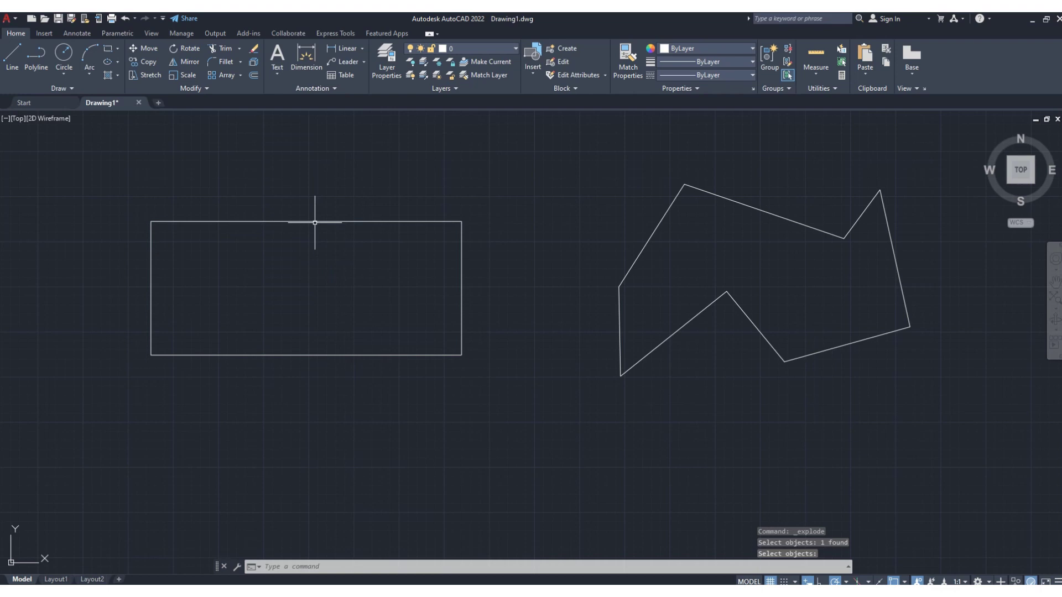
left_click(313, 221)
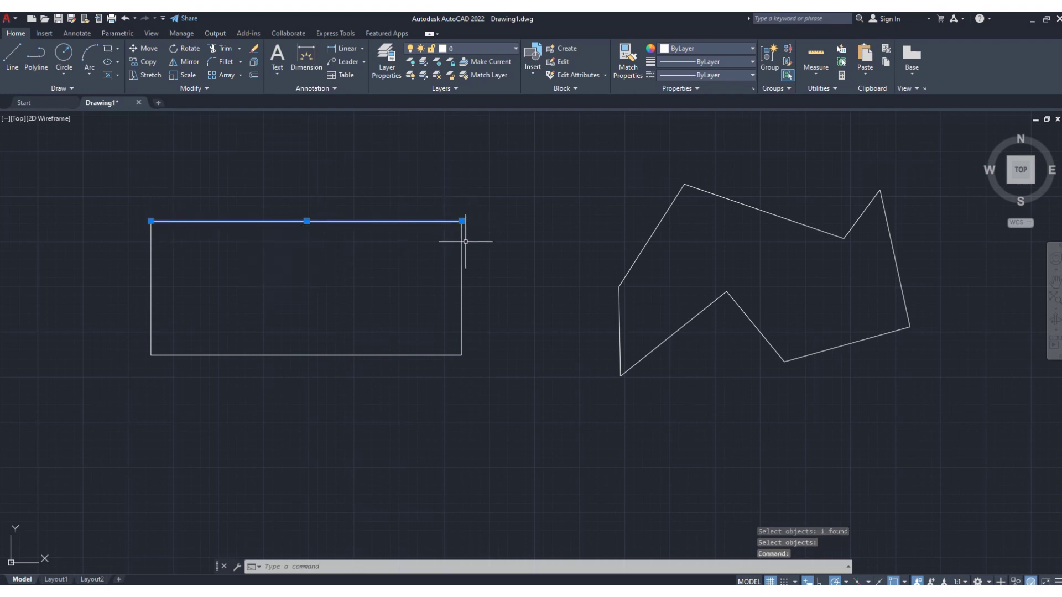
key("Escape")
Step: Check the right and bottom edges are separate lines and the jagged shape is still whole
left_click(462, 313)
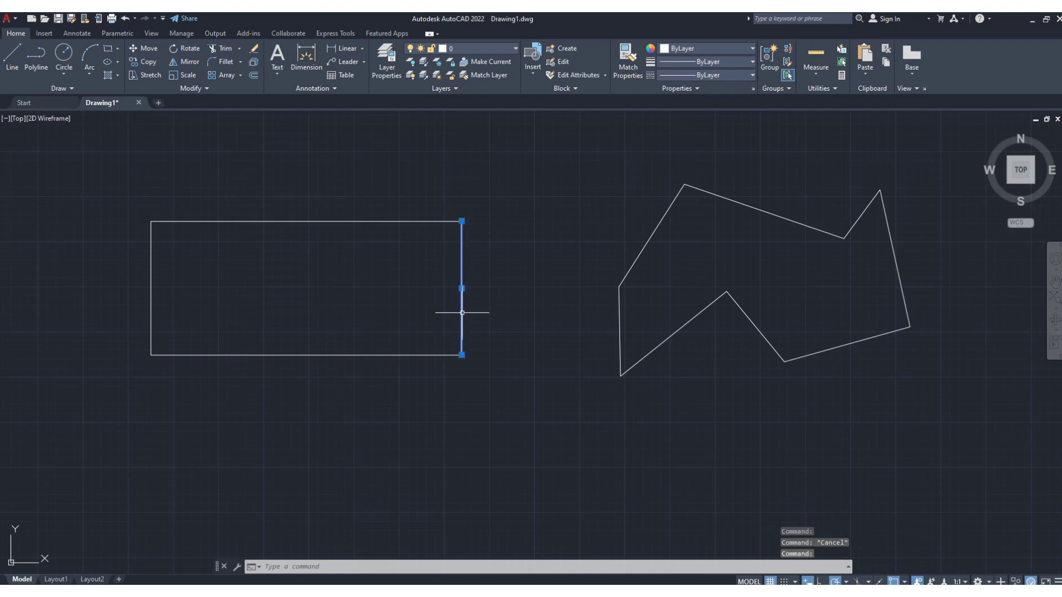
key("Escape")
left_click(295, 355)
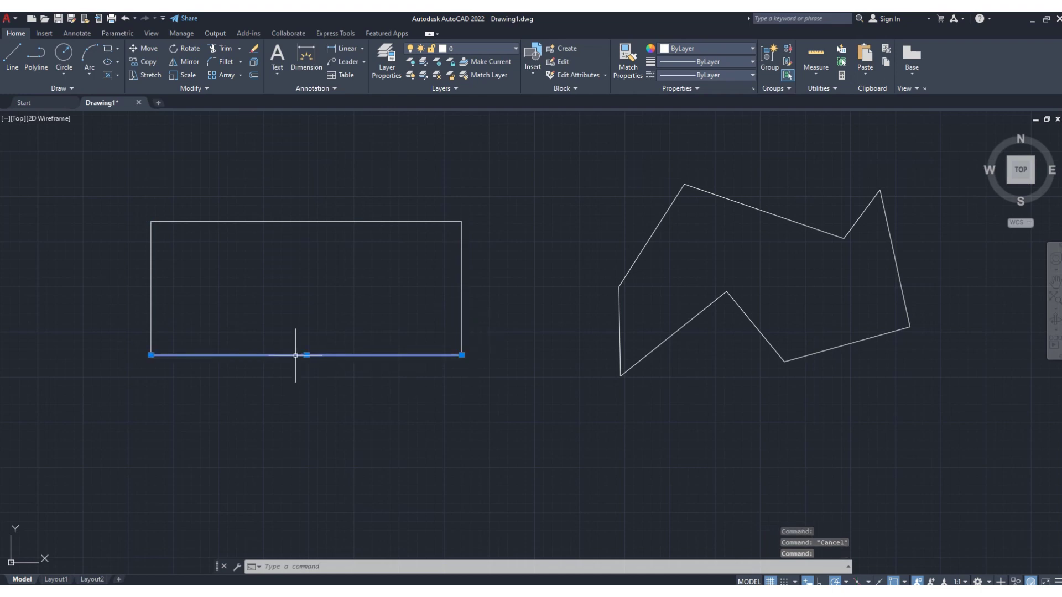
key("Escape")
left_click(636, 259)
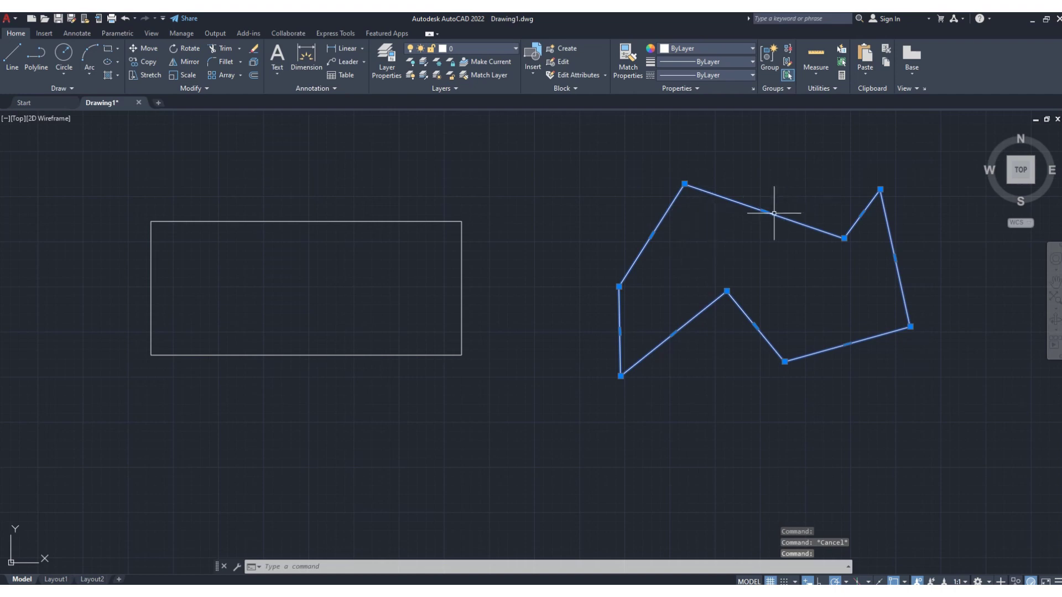
Step: Clear the selection and pick the jagged polyline as the object for Explode
key("Escape")
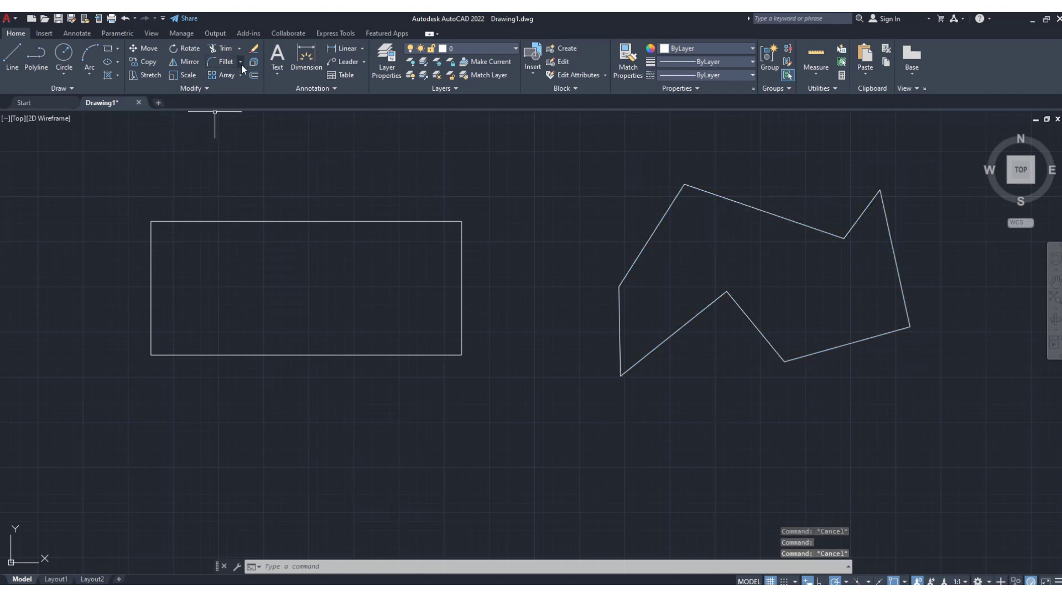
left_click(253, 63)
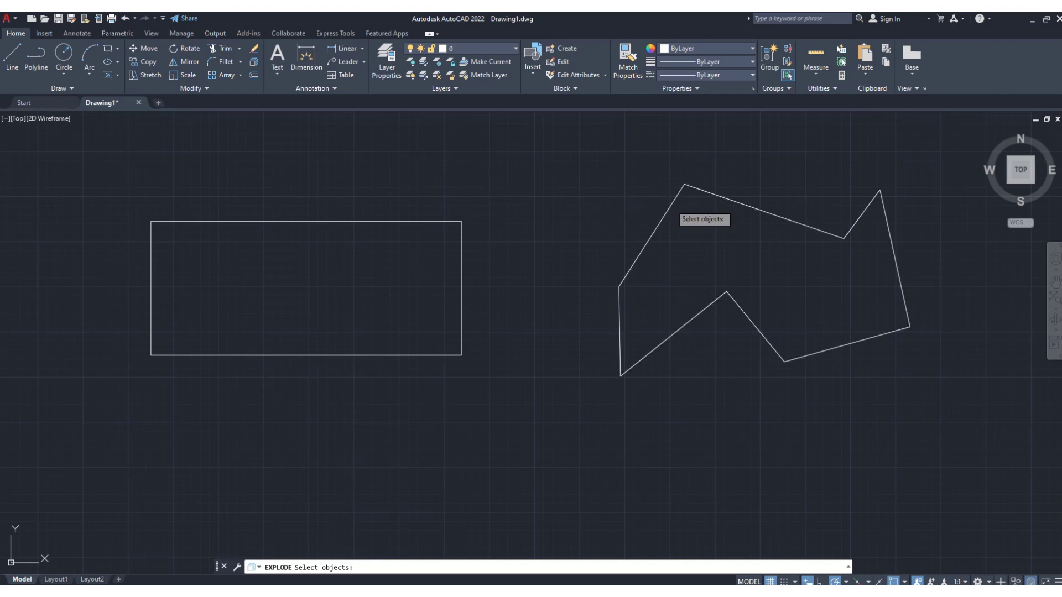
left_click(671, 204)
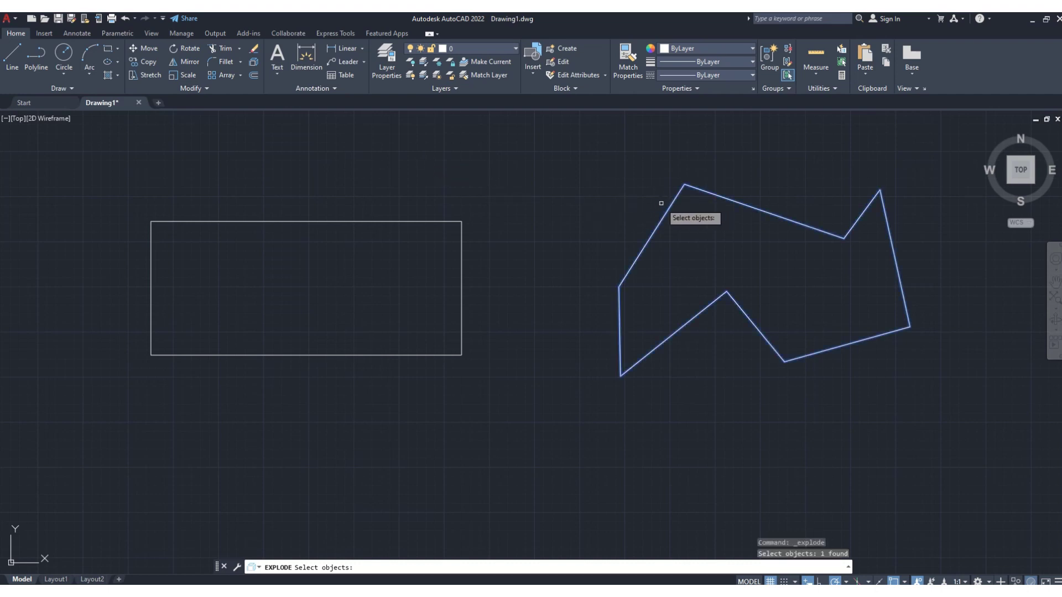
Step: Explode the jagged polyline and confirm its left, top, V-leg, diagonal and upper-right segments are separate
key("Return")
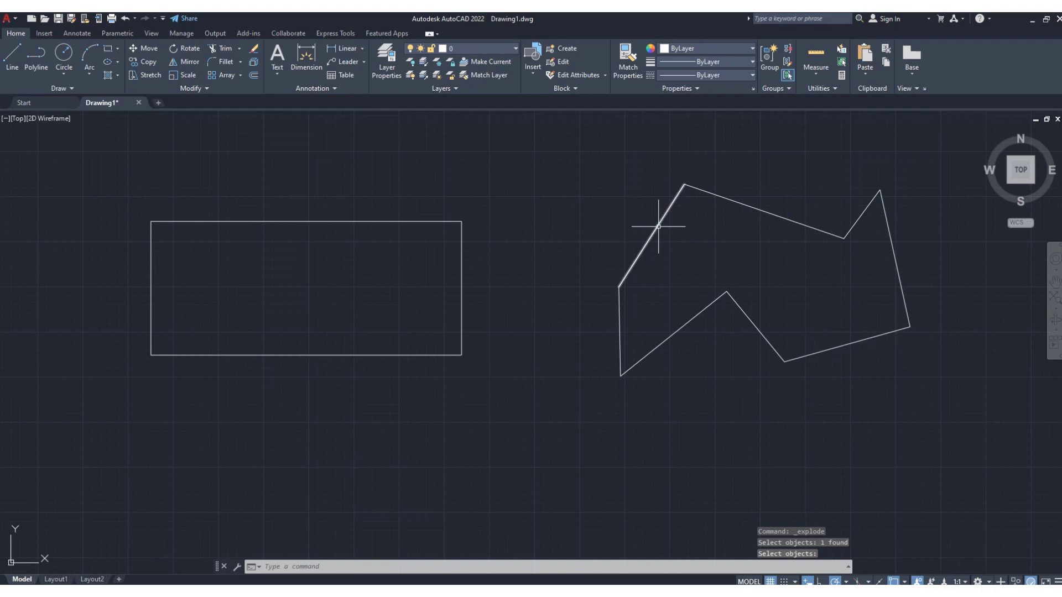
left_click(658, 227)
left_click(754, 208)
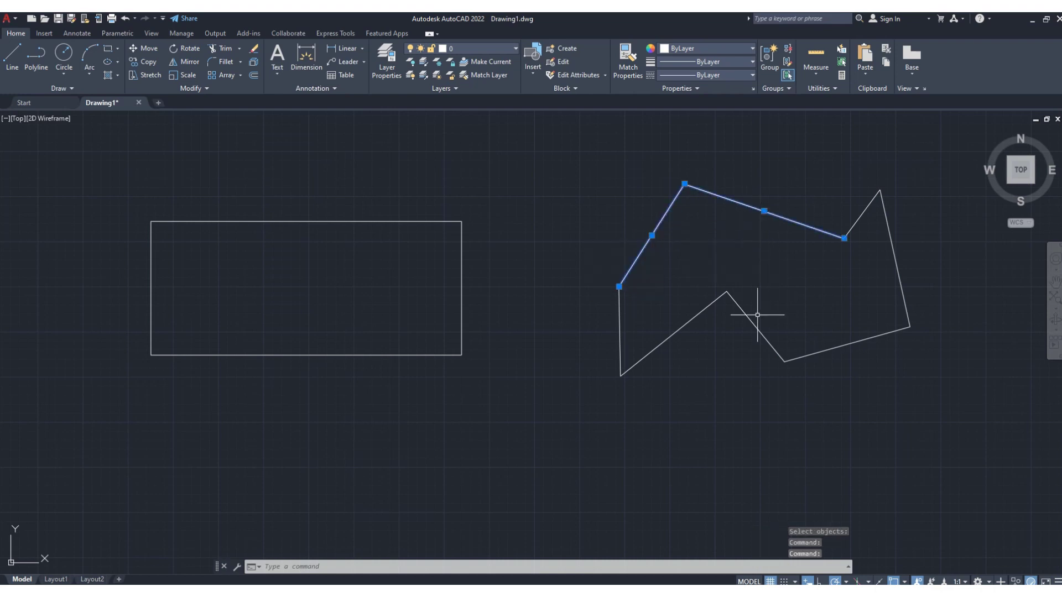
left_click(751, 322)
left_click(675, 333)
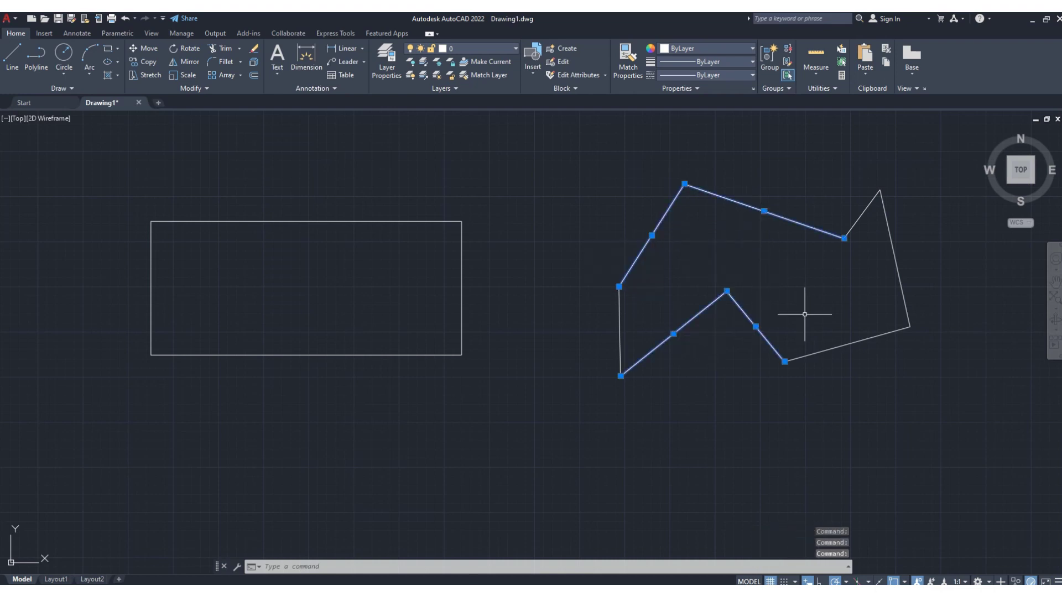
left_click(863, 213)
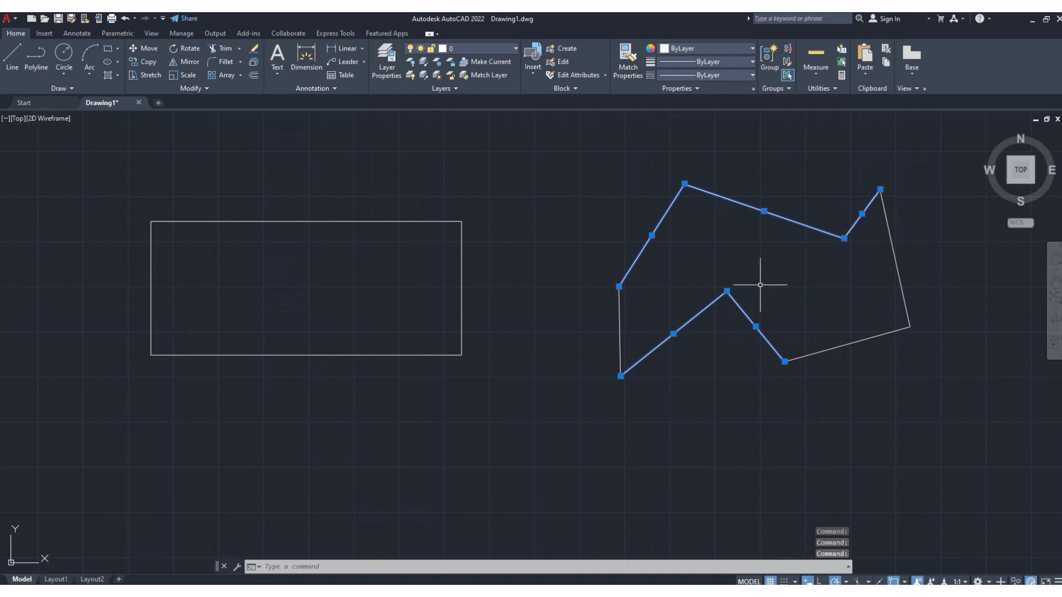
key("Escape")
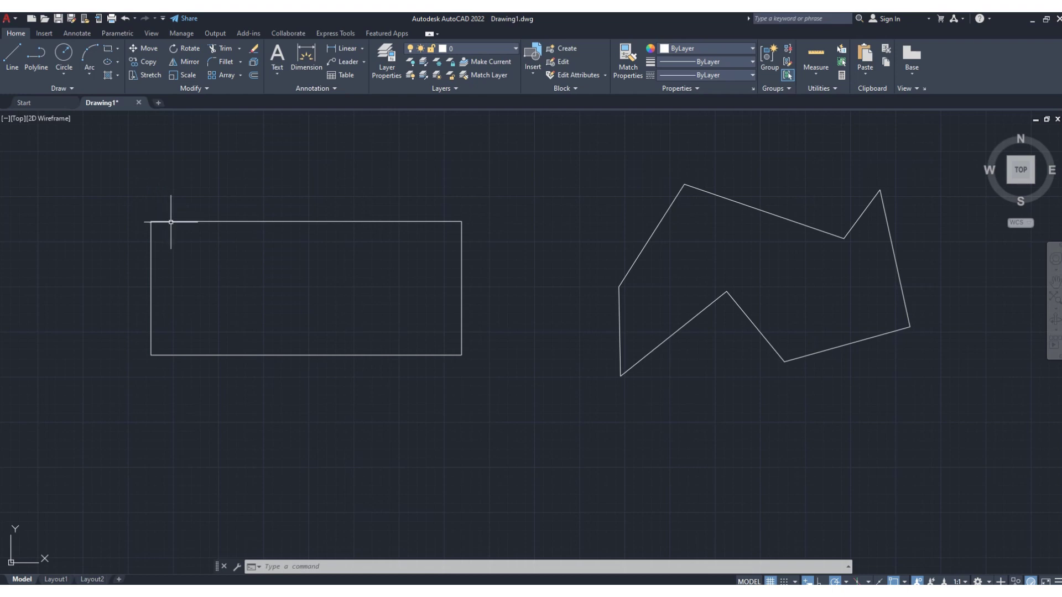
Step: Join the rectangle's four loose edges into one polyline using a selection window, then verify it
left_click(170, 222)
key("Escape")
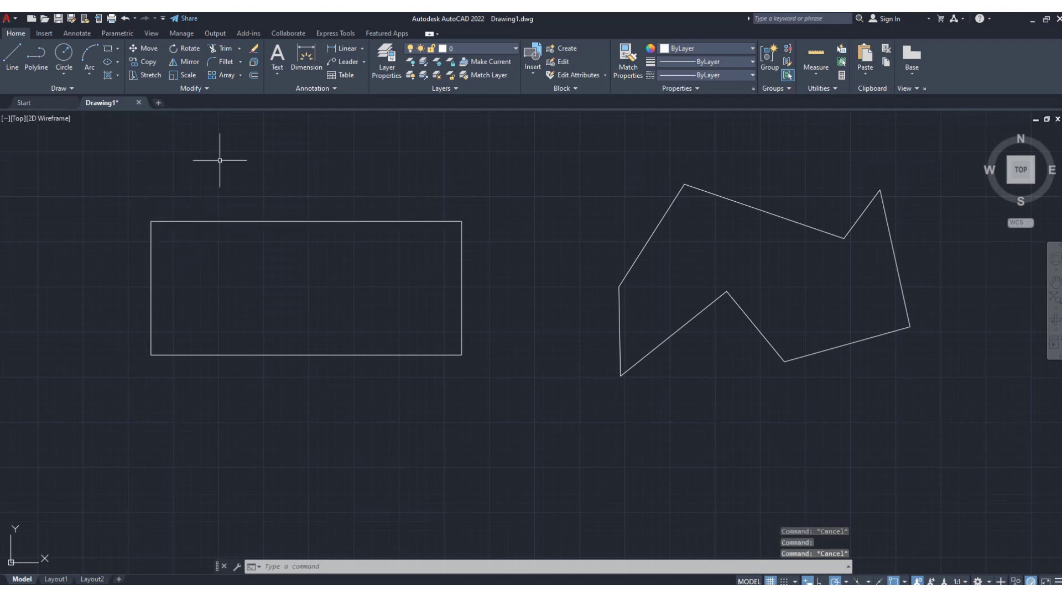
left_click(205, 89)
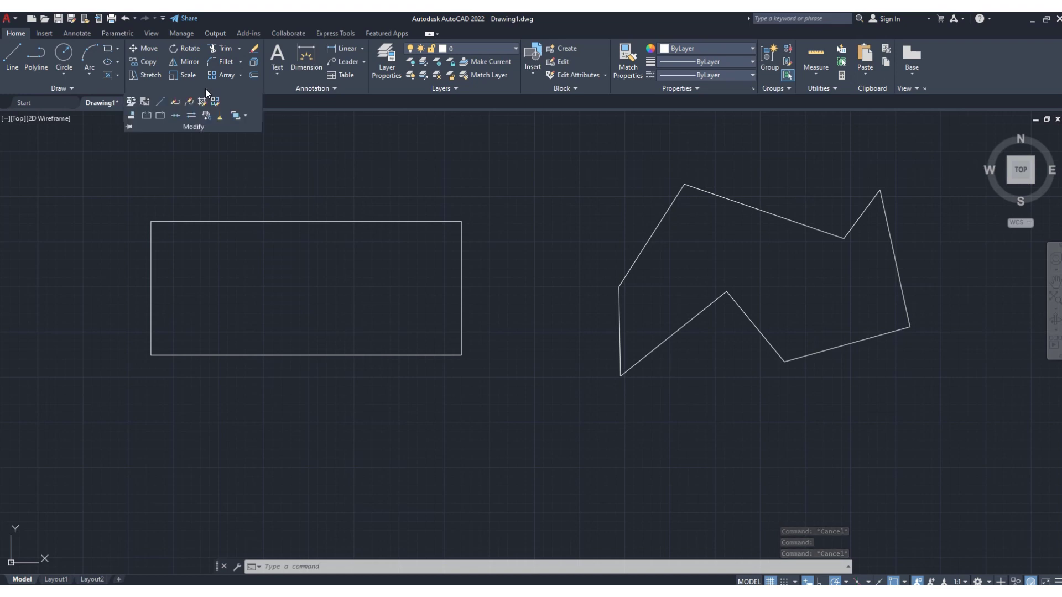
left_click(174, 114)
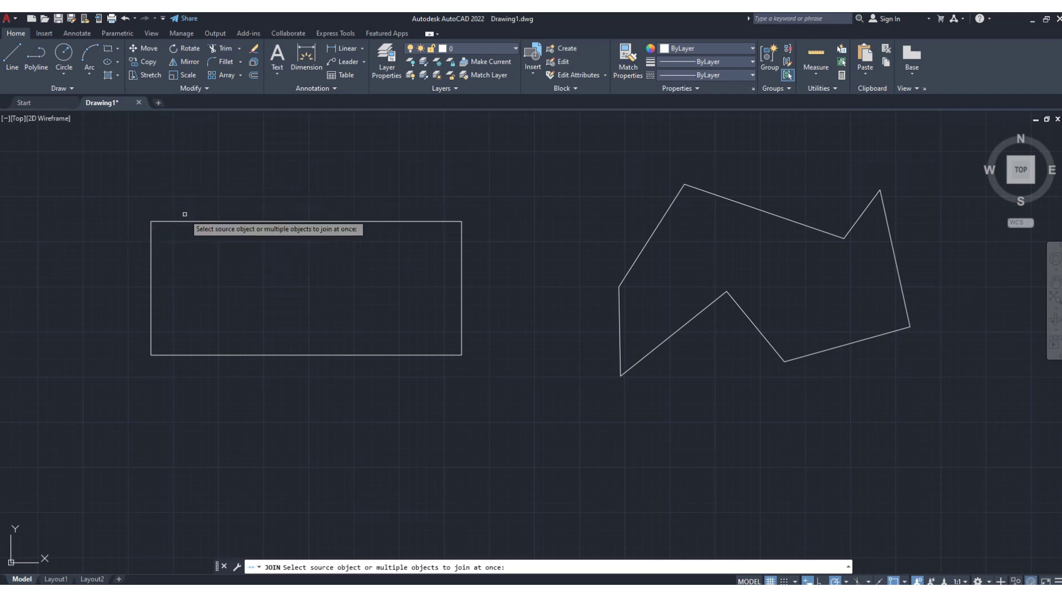
left_click(127, 199)
left_click(522, 380)
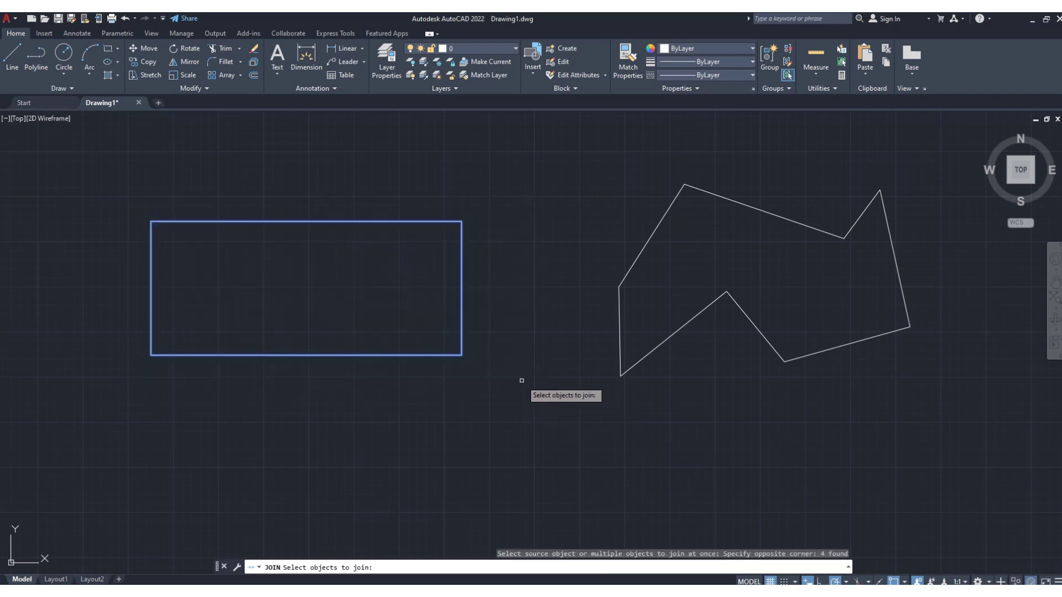
key("Return")
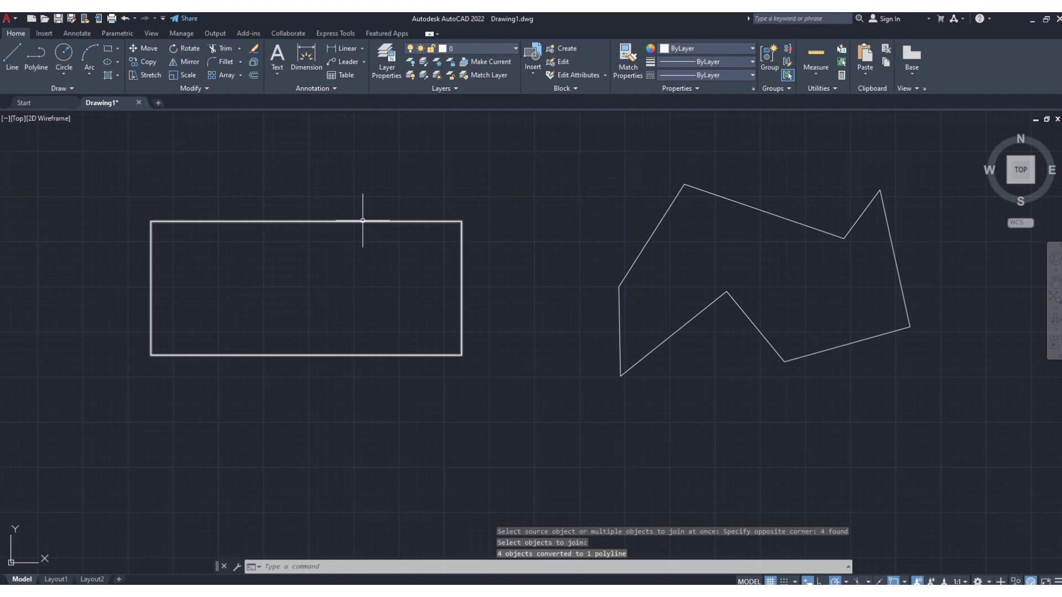
left_click(362, 222)
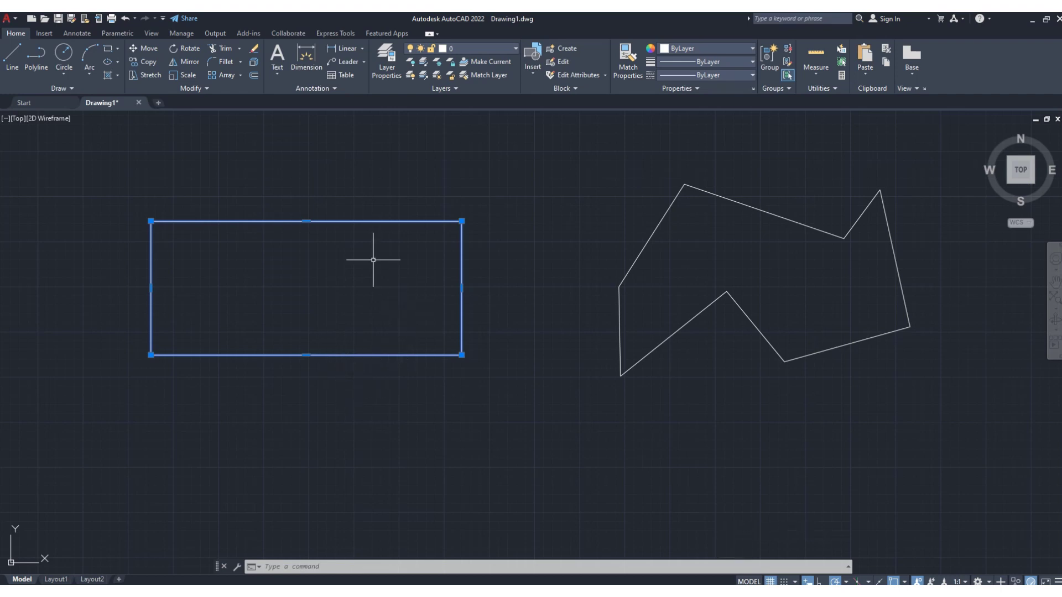
Step: Deselect the rectangle and confirm the jagged shape's segments select individually
key("Escape")
left_click(634, 261)
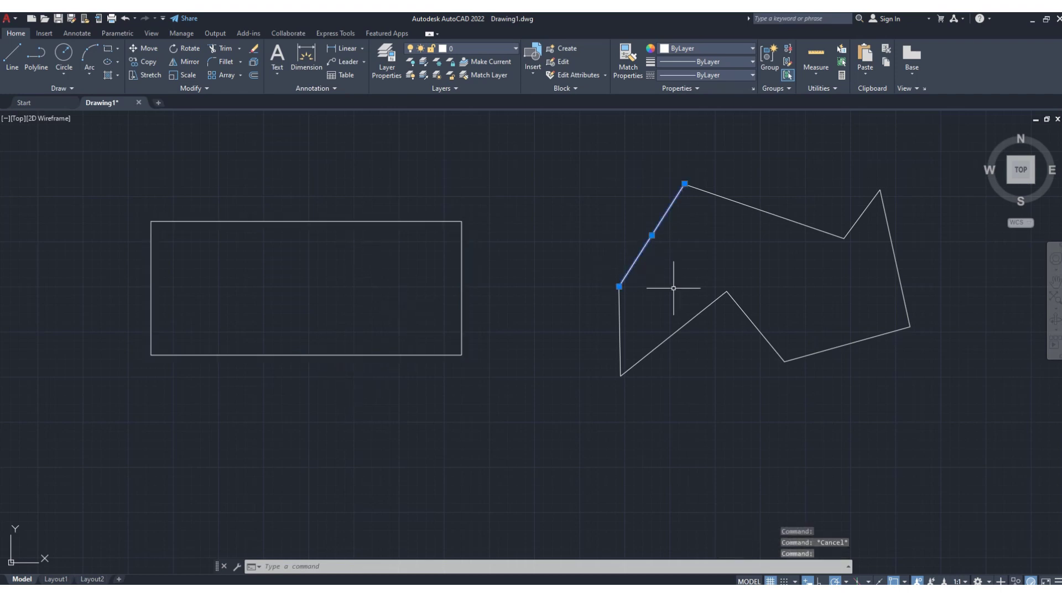
left_click(698, 315)
key("Escape")
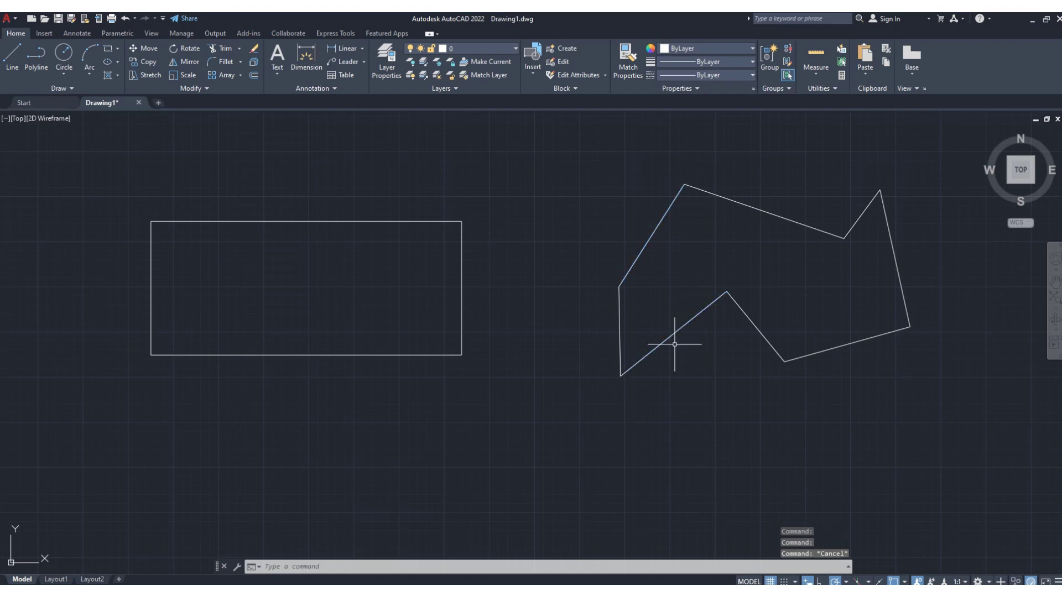
Step: Join all eight jagged-shape segments into one polyline with a selection window and verify it
left_click(205, 90)
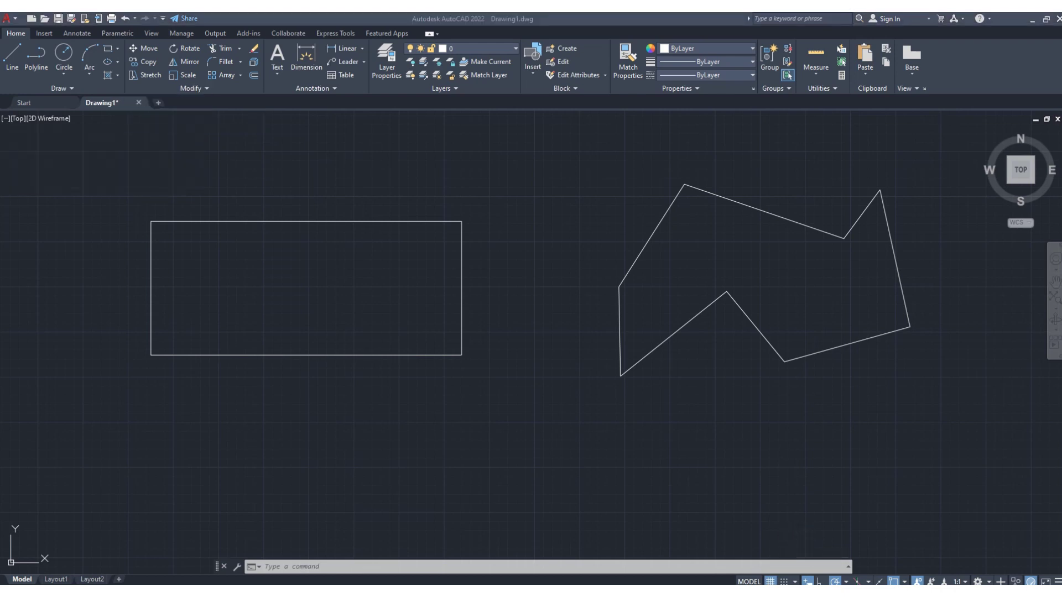
left_click(206, 90)
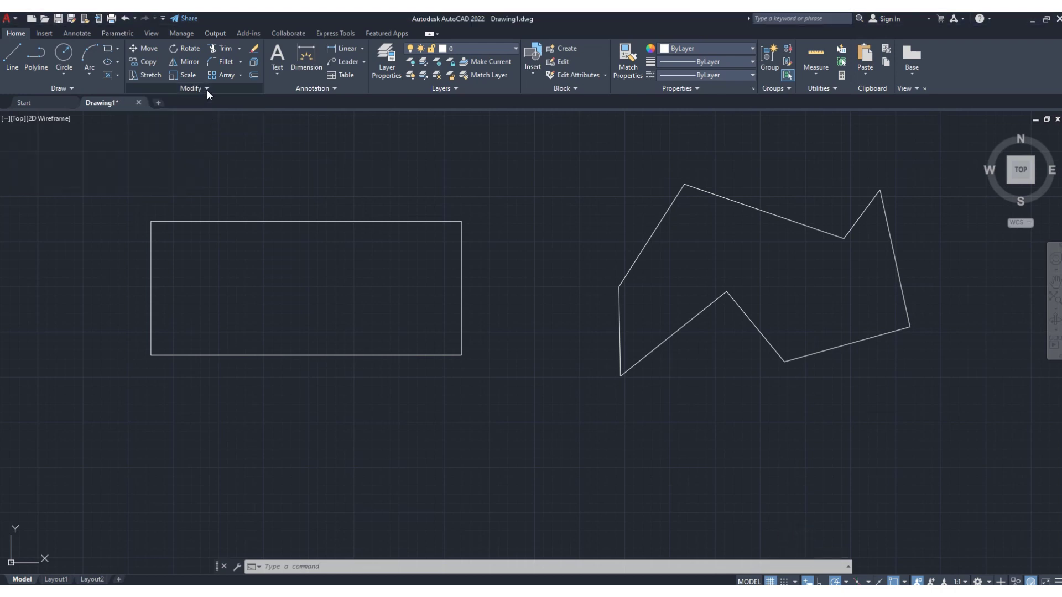
left_click(207, 90)
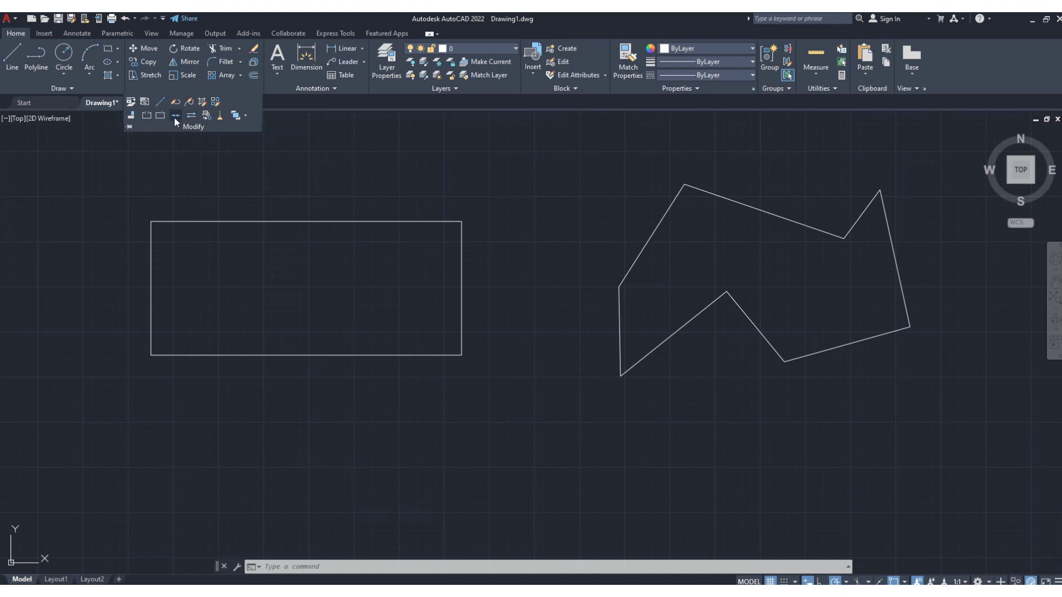
left_click(175, 115)
left_click(570, 138)
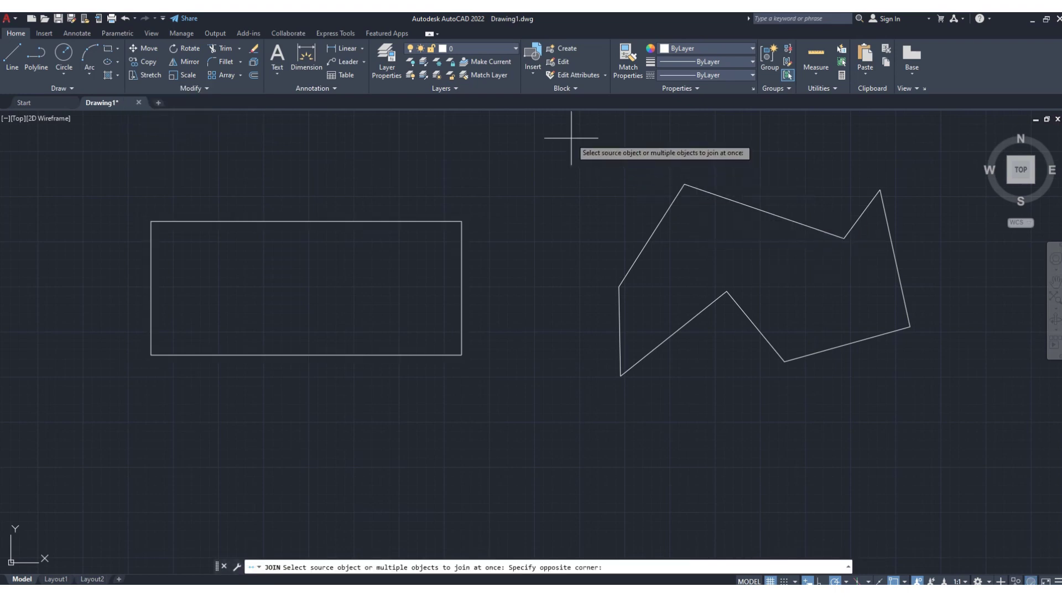
left_click(946, 412)
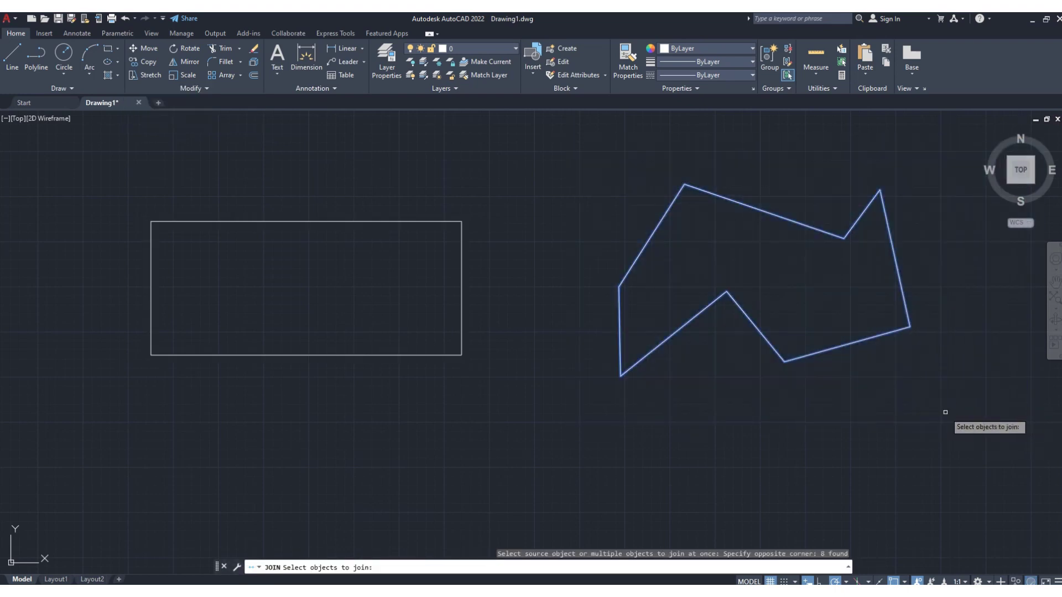
key("Return")
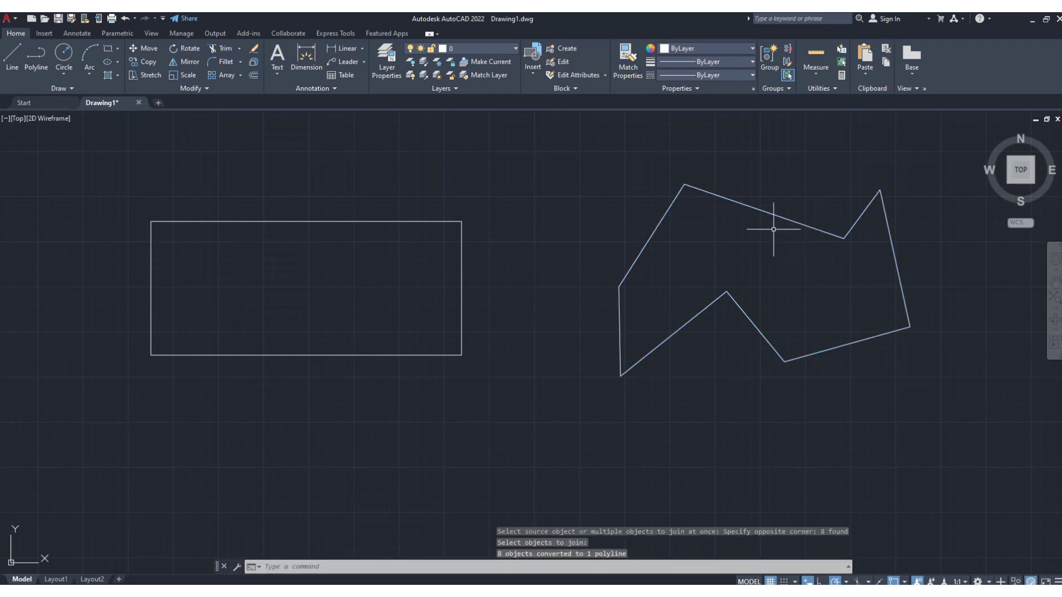
left_click(766, 213)
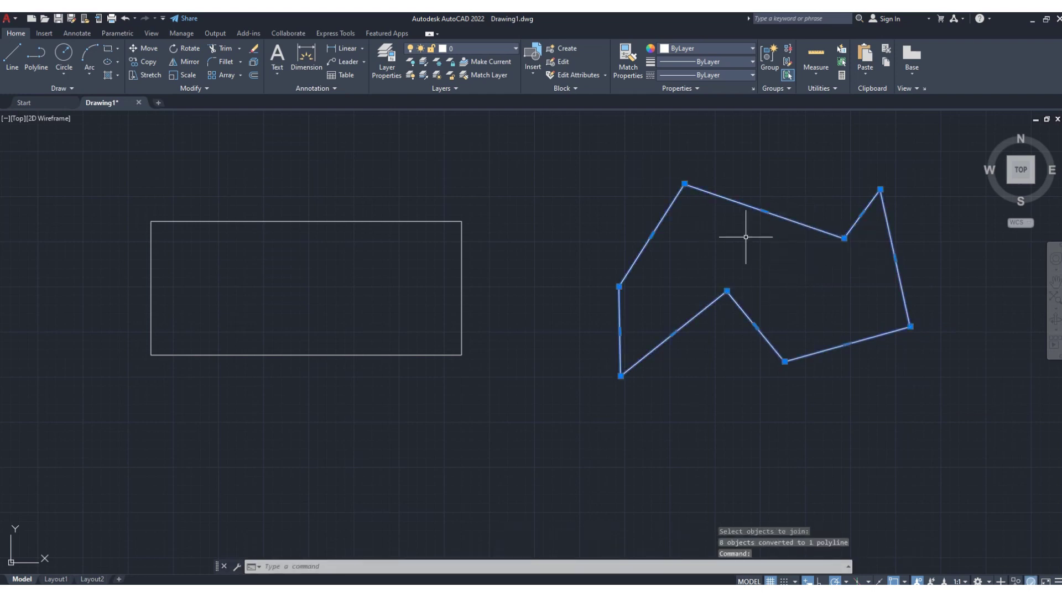
Step: Window-select both shapes and set their colour to yellow (248,215,49)
key("Escape")
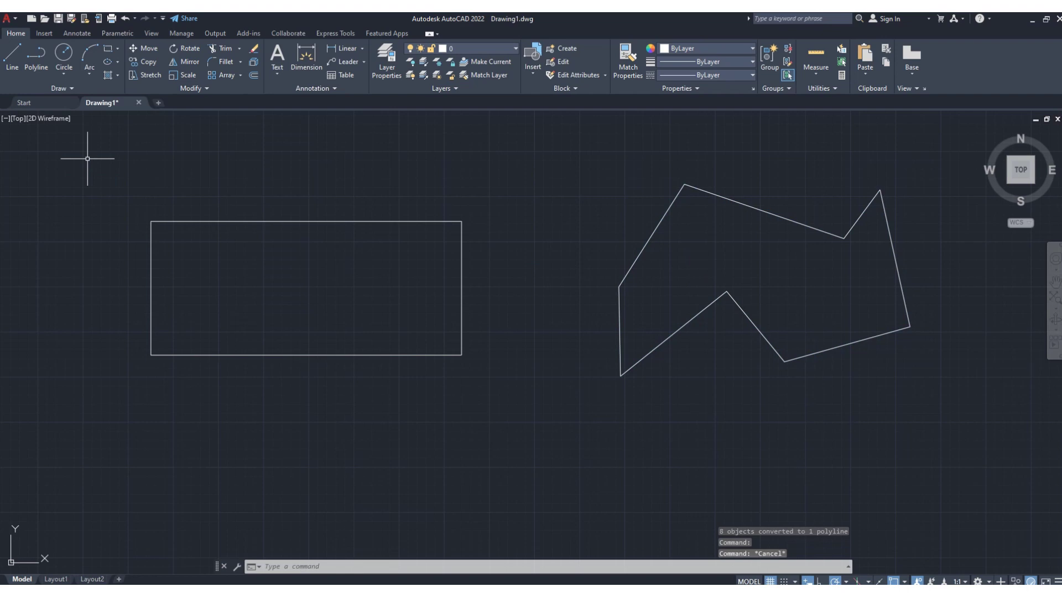
left_click(87, 155)
left_click(982, 434)
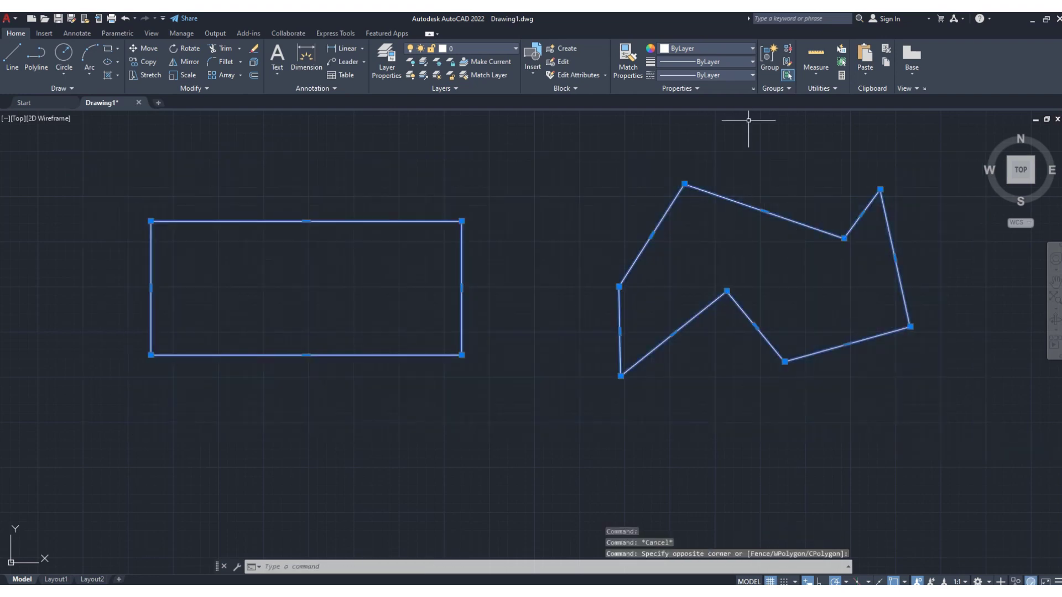
left_click(752, 49)
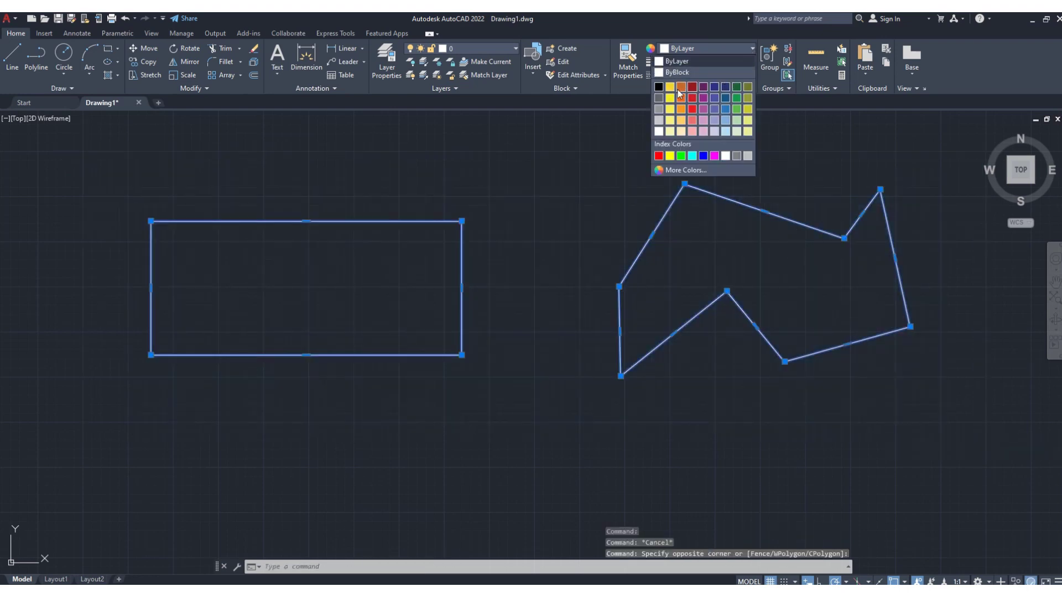
left_click(670, 87)
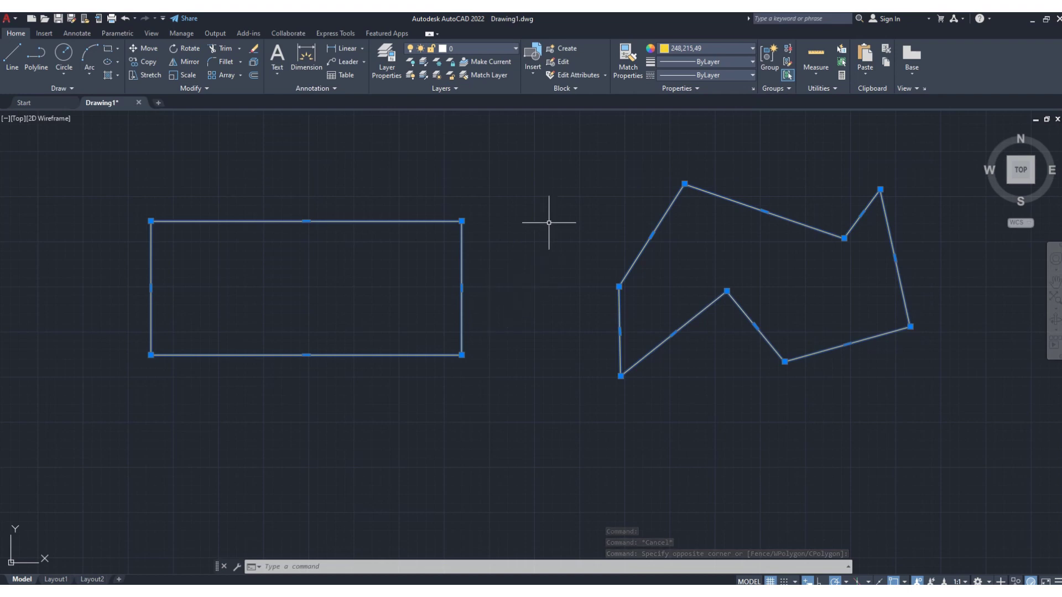
key("Escape")
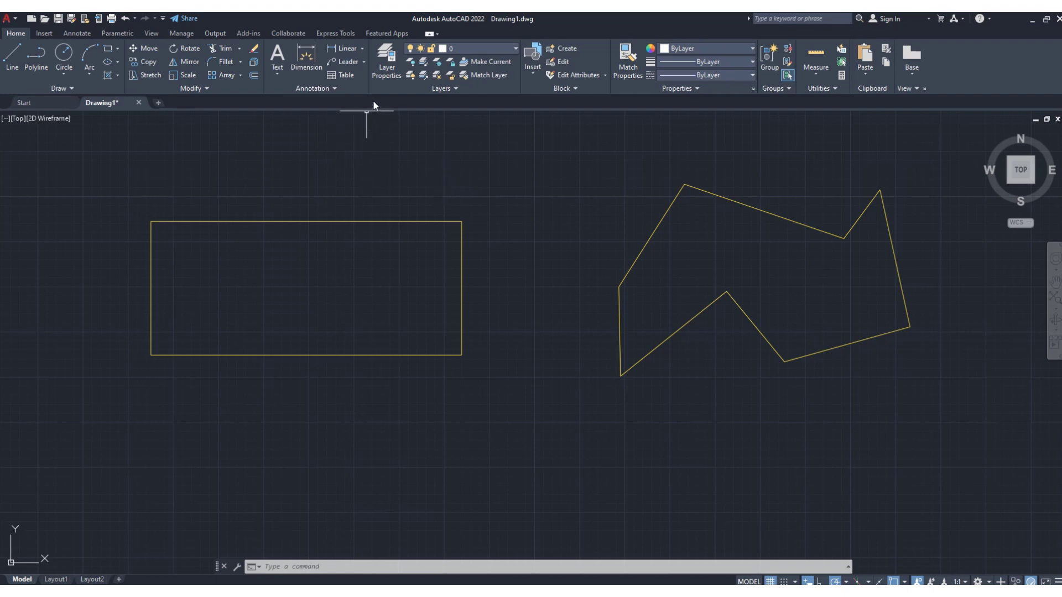
left_click(206, 89)
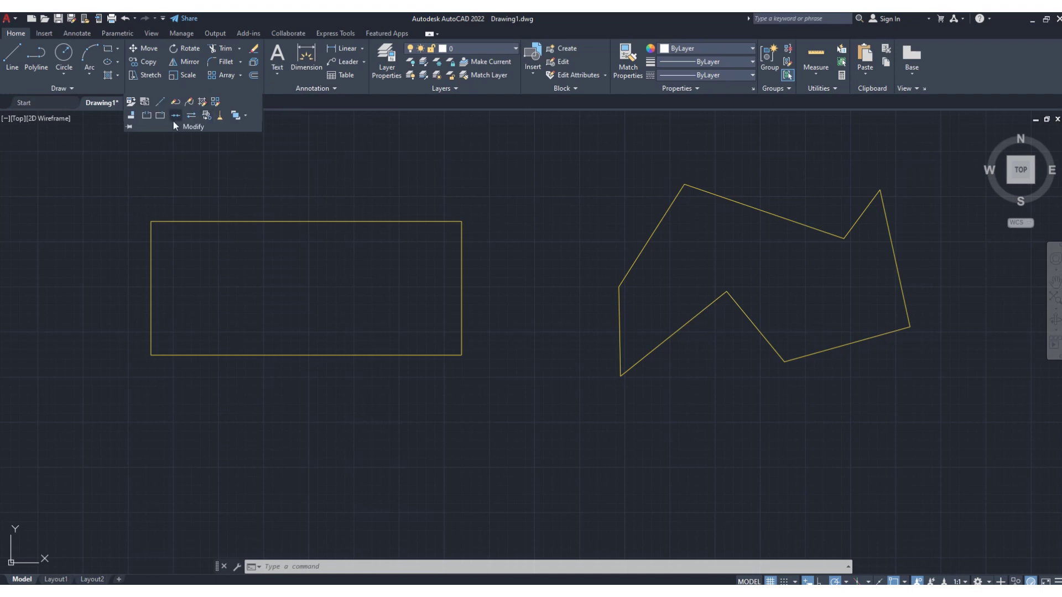